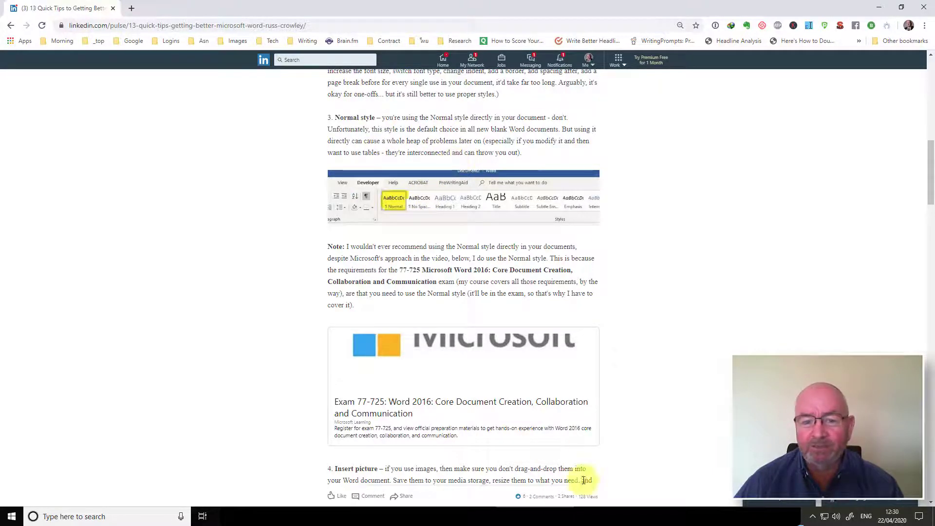
# - Switch to the sample headings document in Word and place the cursor in its first Heading 1 line
pyautogui.click(678, 507)
pyautogui.click(396, 164)
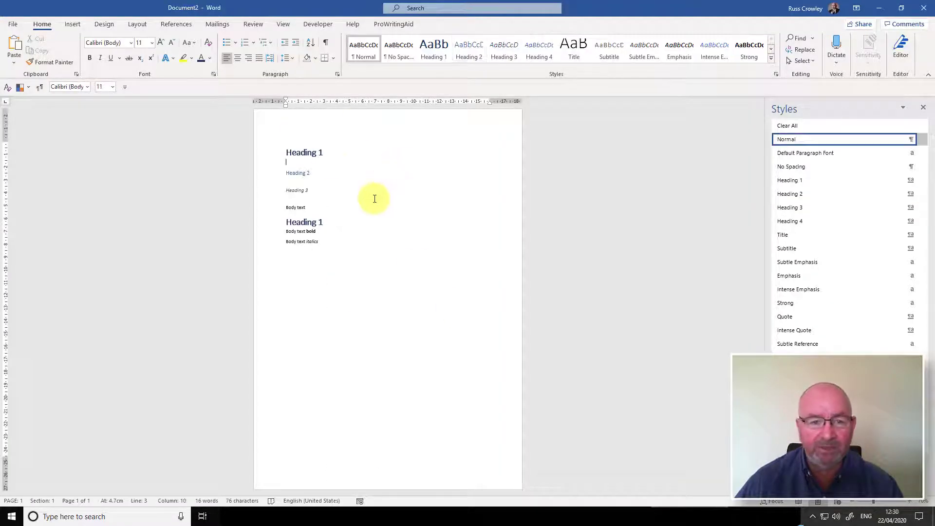
pyautogui.click(328, 132)
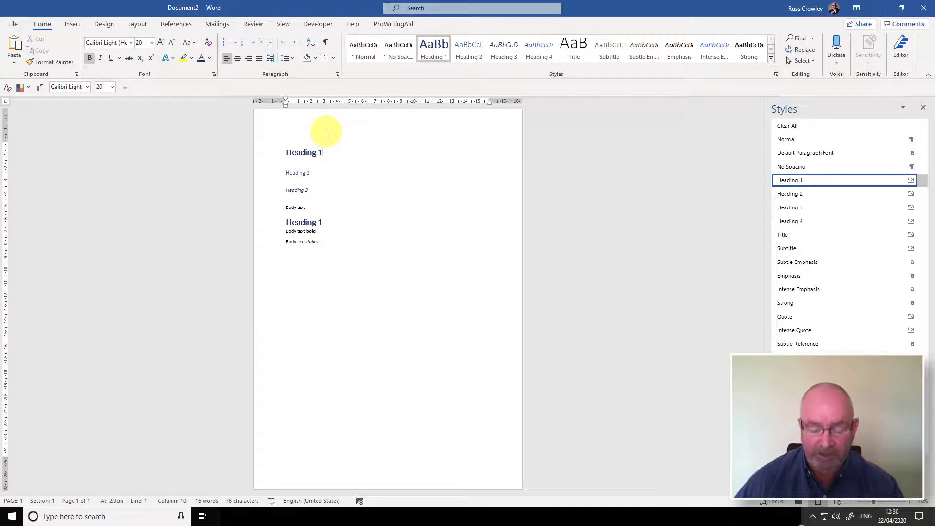
# - Create a blank document to view its default style, close it, and return to the sample headings document
pyautogui.hotkey('ctrl', 'n')
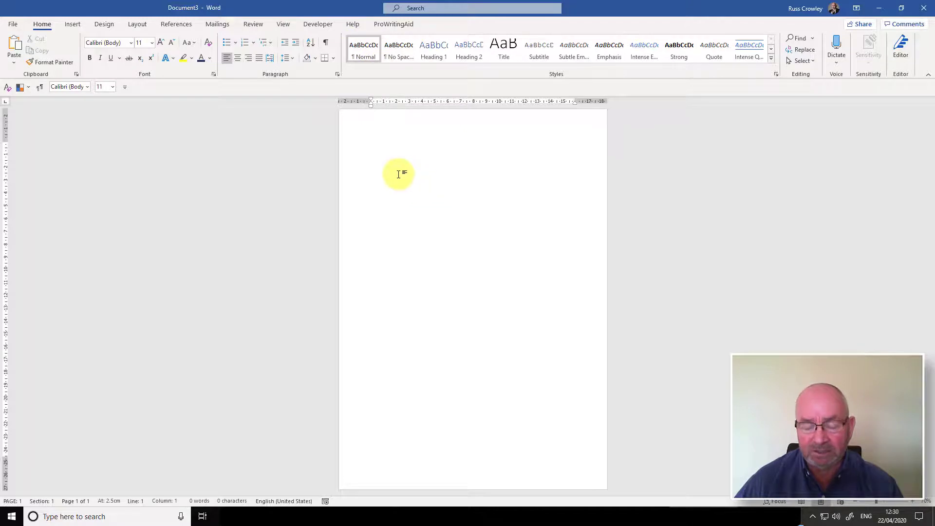
pyautogui.hotkey('ctrl', 'w')
pyautogui.hotkey('alt', 'Tab')
pyautogui.click(448, 249)
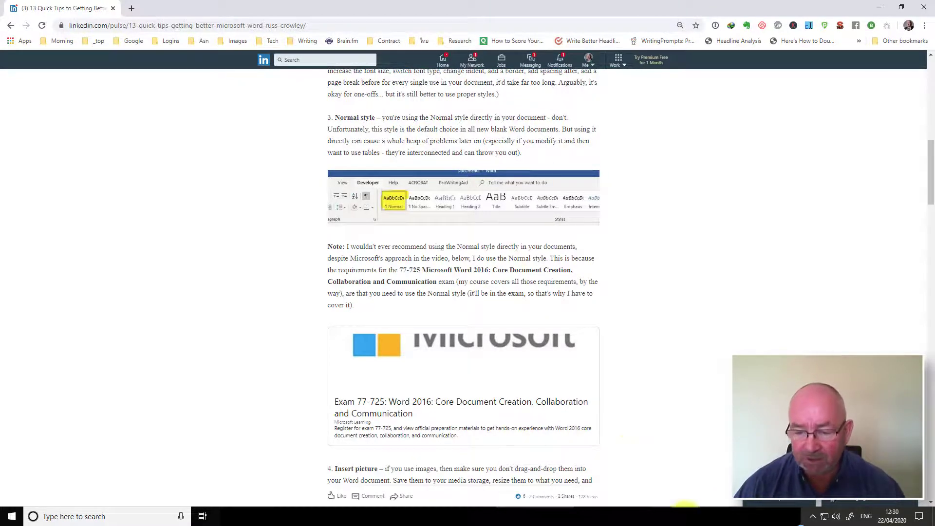
pyautogui.hotkey('alt', 'Tab')
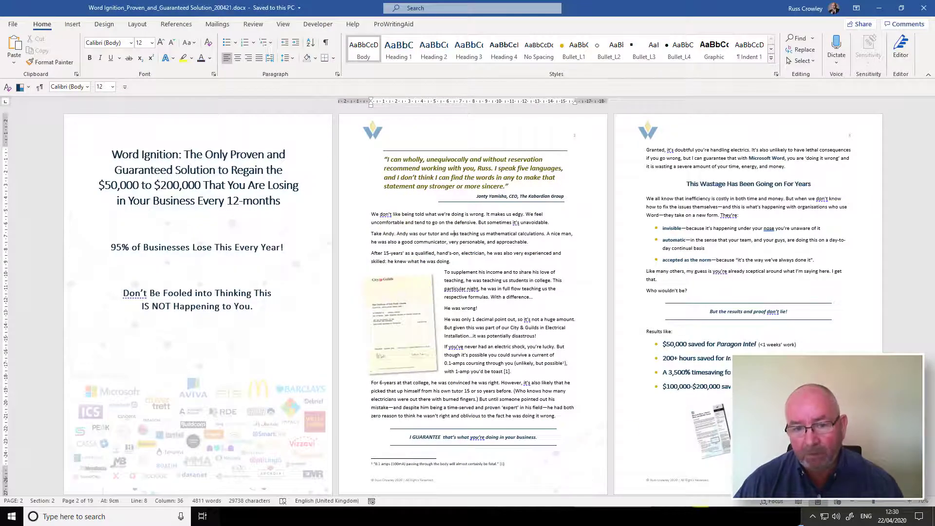
pyautogui.hotkey('alt', 'Tab')
# - Add an empty line below the italic body text at the end of the sample document
pyautogui.click(364, 188)
pyautogui.click(338, 242)
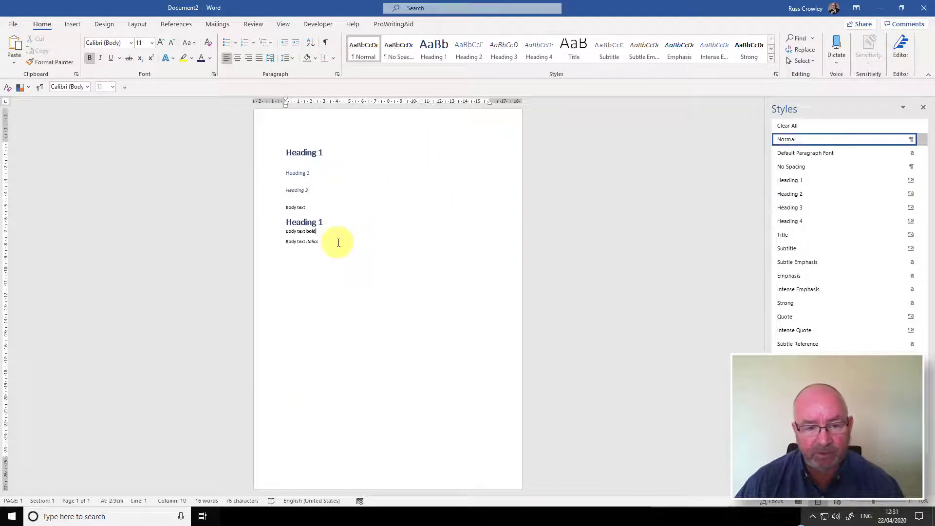
pyautogui.press('Return')
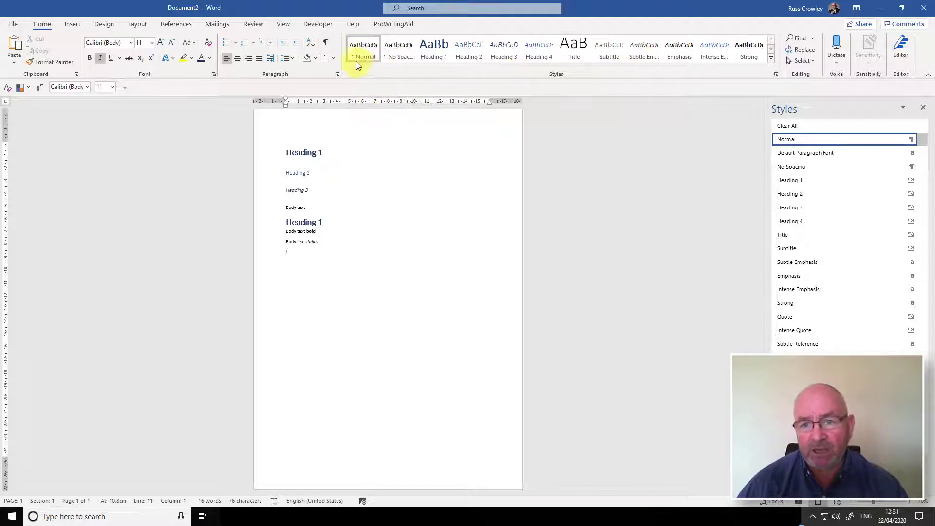
# - Open the Normal style for modification and view which additional format categories it offers
pyautogui.rightClick(364, 49)
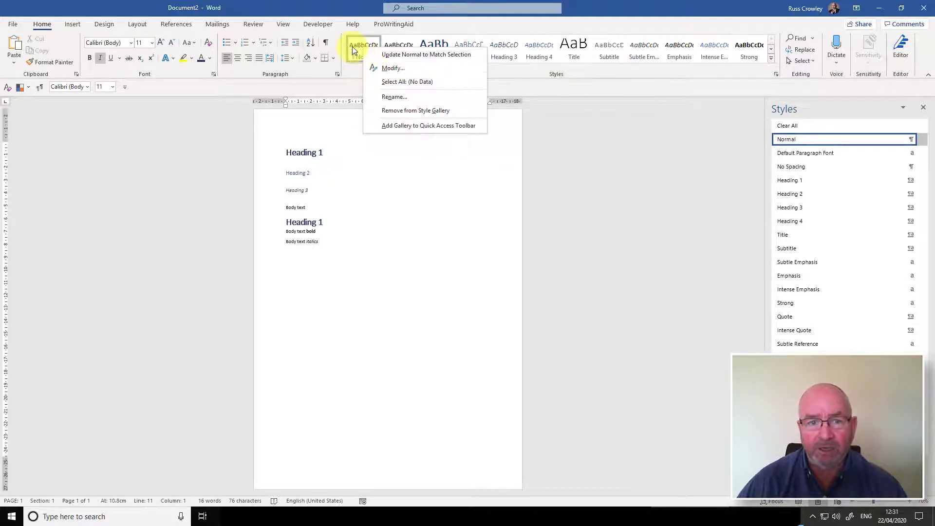
pyautogui.click(384, 69)
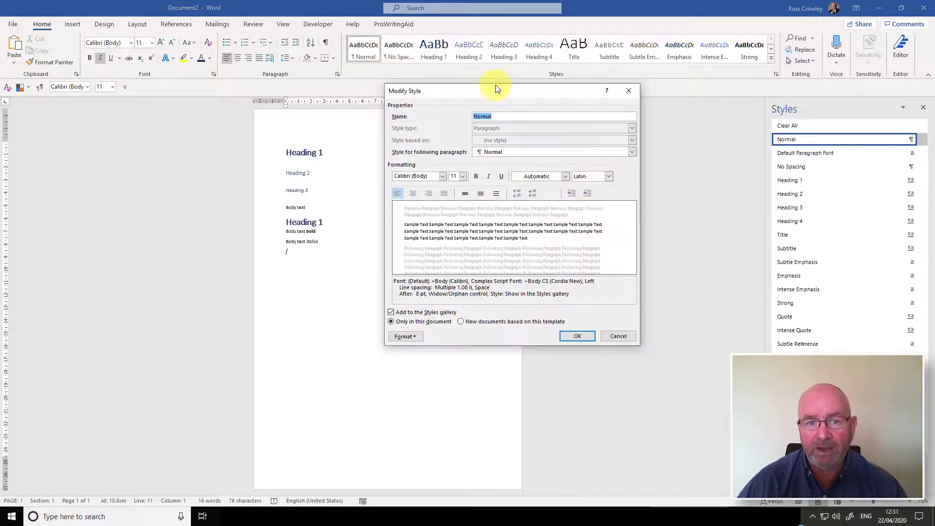
pyautogui.moveTo(496, 89); pyautogui.dragTo(490, 93)
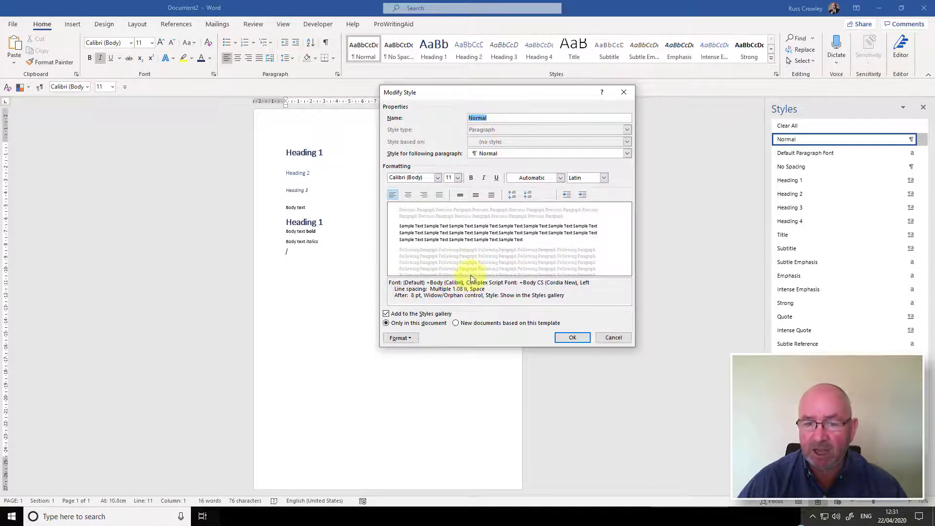
pyautogui.click(398, 337)
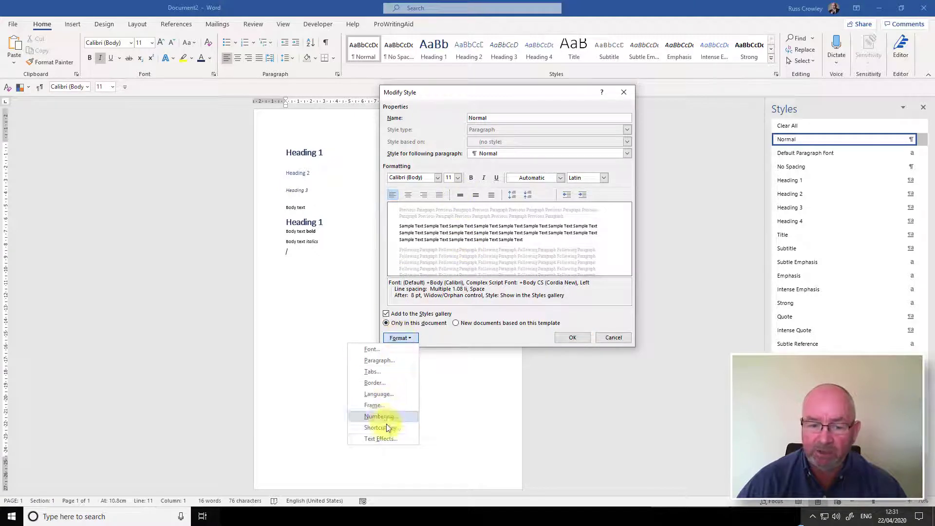
pyautogui.click(450, 97)
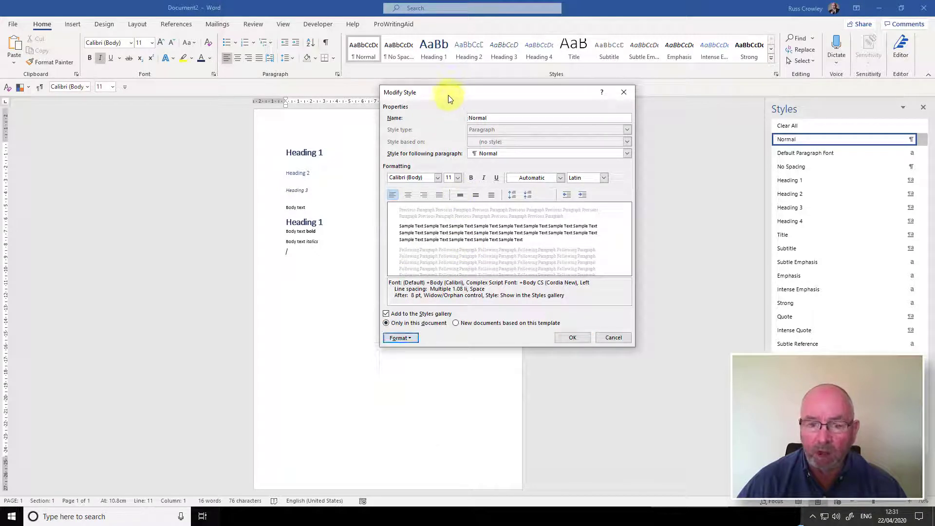
# - Examine the Normal style's font, size, colour, script and indent settings, and leave without saving changes
pyautogui.click(415, 177)
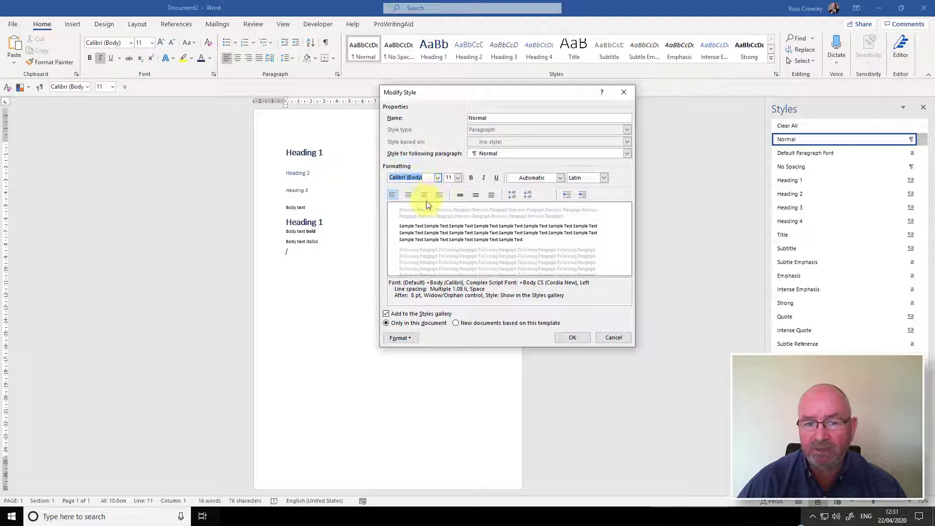
pyautogui.click(449, 177)
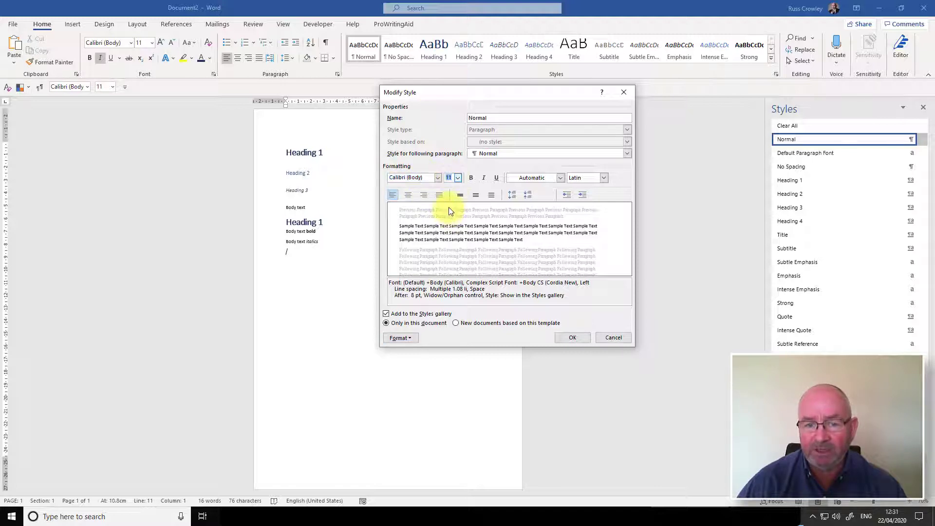
pyautogui.click(531, 178)
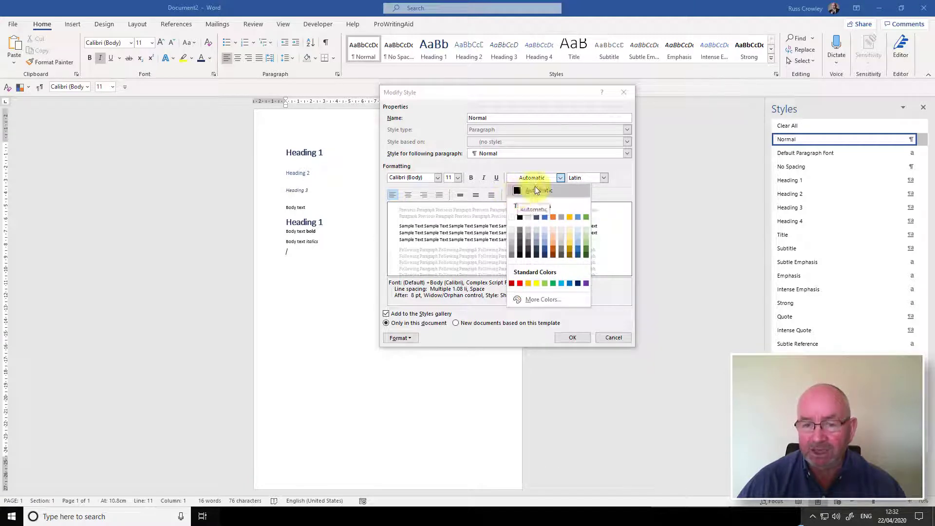
pyautogui.click(606, 178)
pyautogui.click(605, 178)
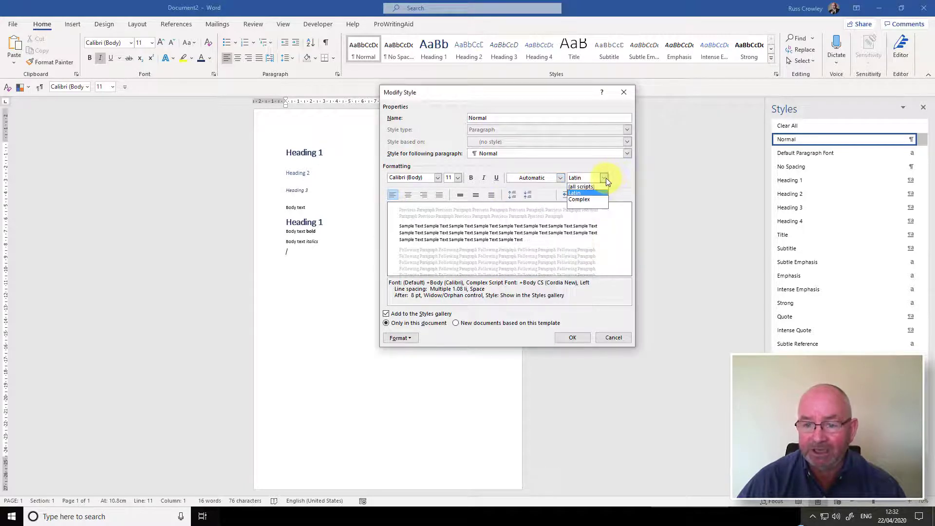
pyautogui.click(606, 177)
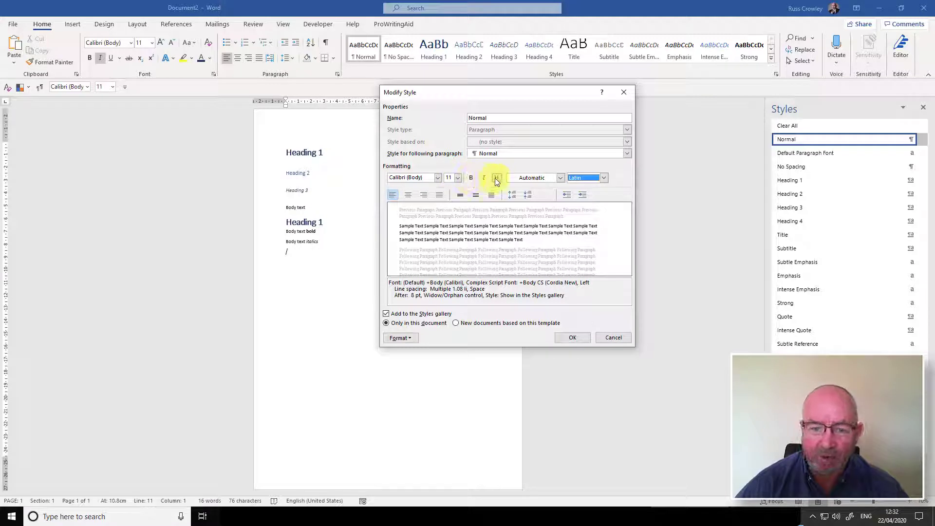
pyautogui.click(582, 195)
pyautogui.click(566, 194)
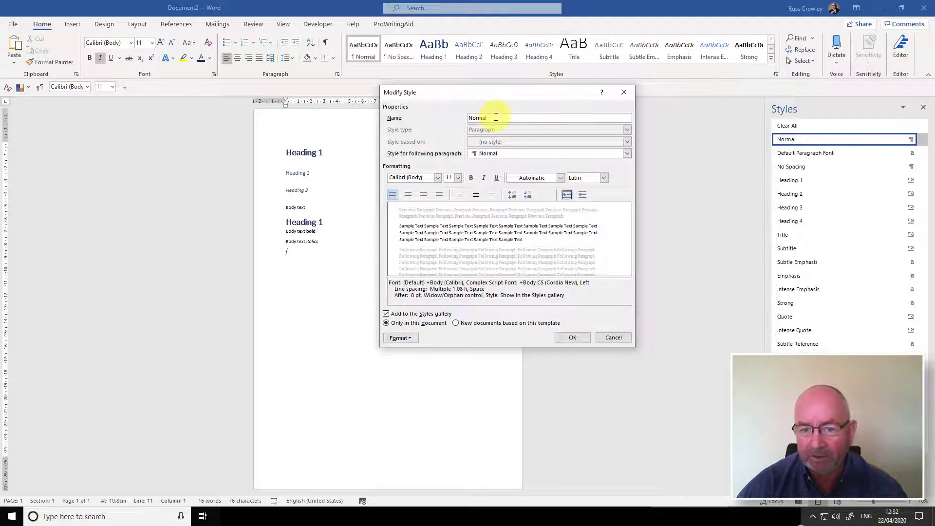
pyautogui.click(614, 337)
# - Inspect the Heading 1 style definition, including which style it is based on, and close it without changes
pyautogui.click(334, 146)
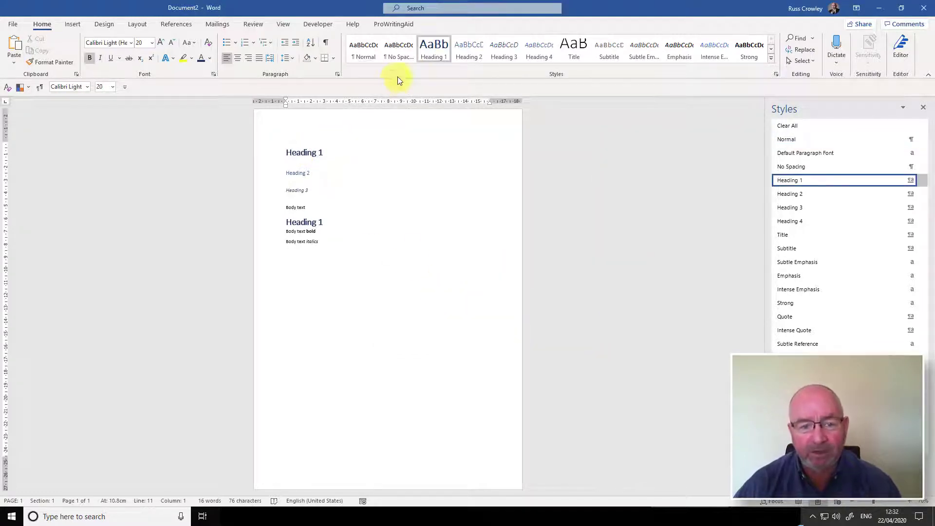
pyautogui.rightClick(434, 49)
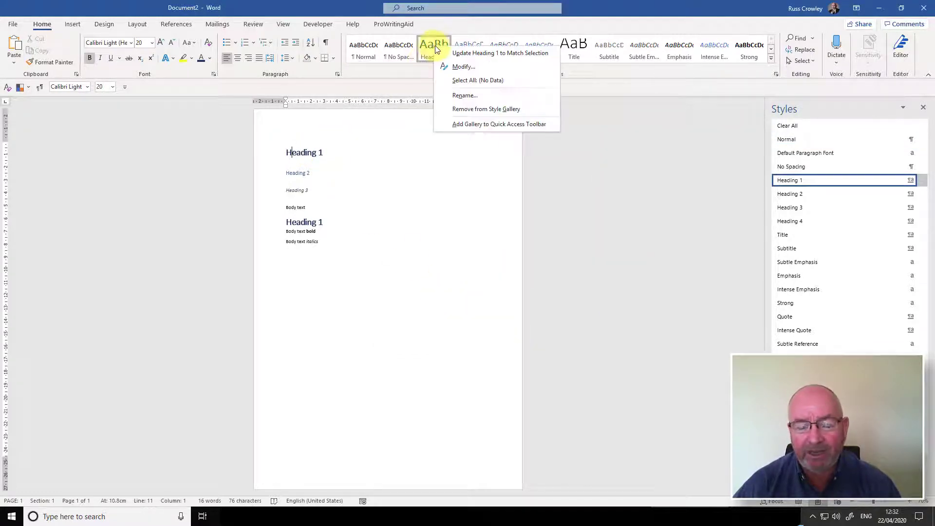
pyautogui.click(470, 68)
pyautogui.moveTo(480, 96); pyautogui.dragTo(496, 108)
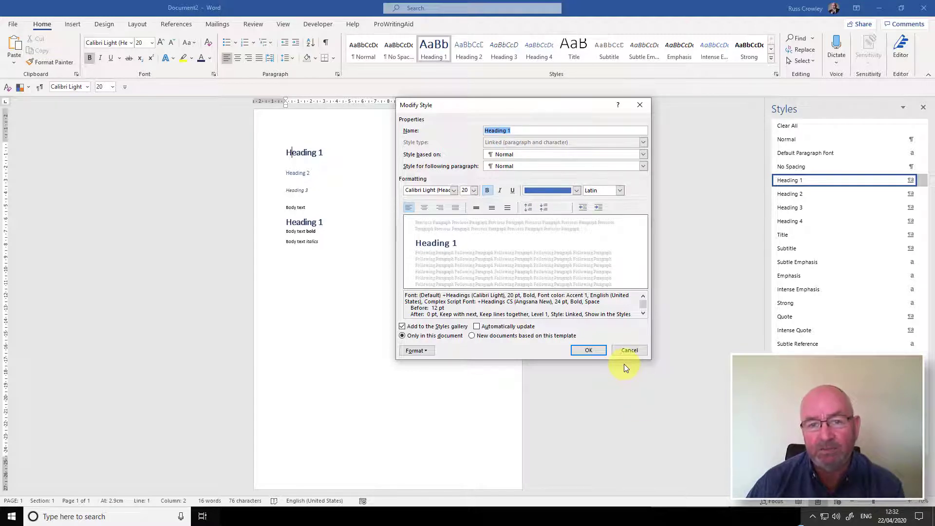
pyautogui.click(621, 351)
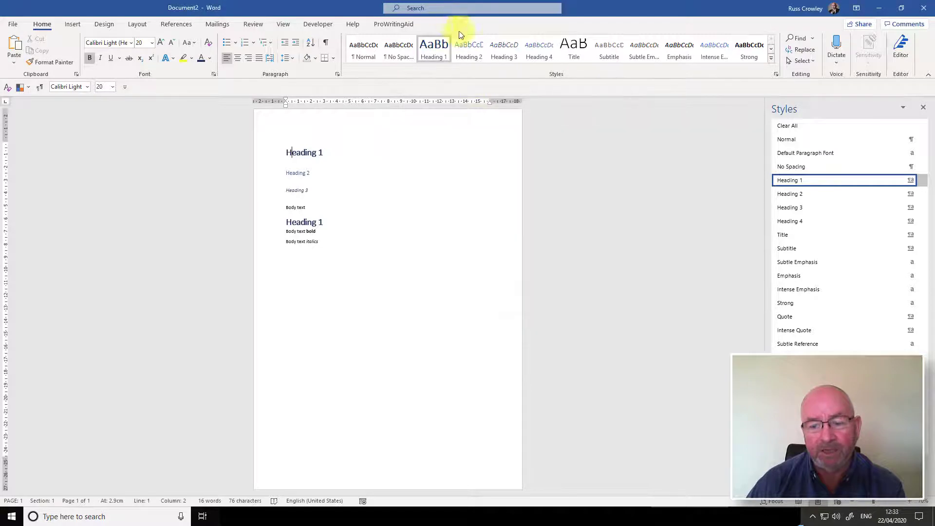
# - Inspect the Heading 2 and Heading 3 style definitions and close each without changes
pyautogui.rightClick(471, 49)
pyautogui.click(506, 66)
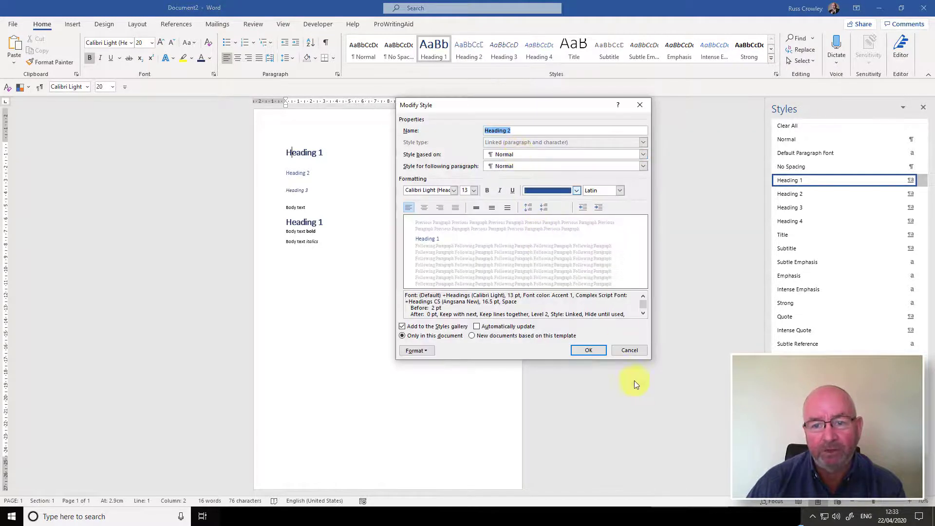
pyautogui.click(630, 351)
pyautogui.rightClick(504, 49)
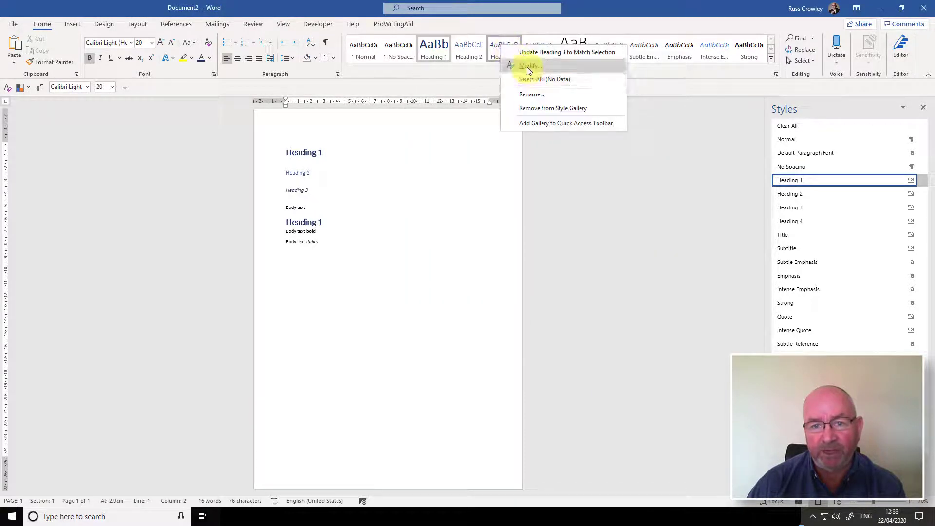
pyautogui.click(526, 66)
pyautogui.click(629, 350)
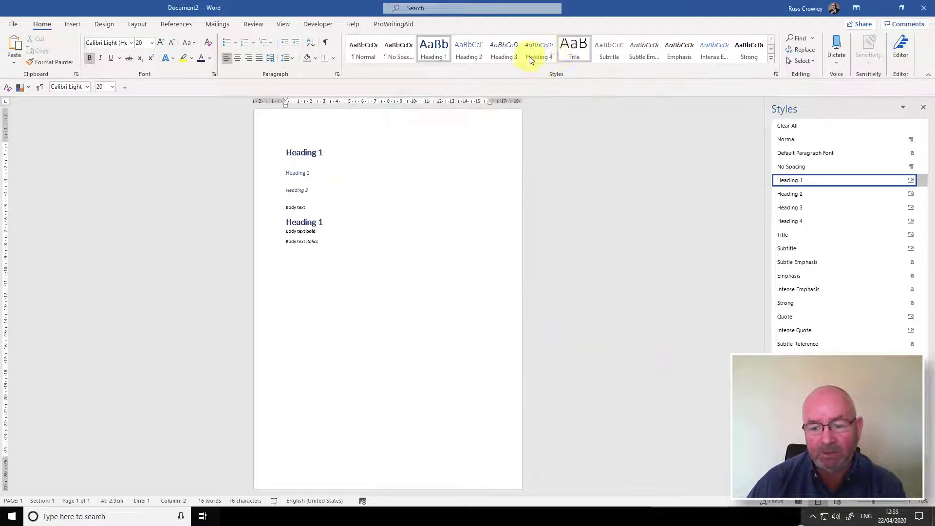
# - Check which style Subtle Emphasis is based on and close its definition without changes
pyautogui.rightClick(647, 47)
pyautogui.click(658, 68)
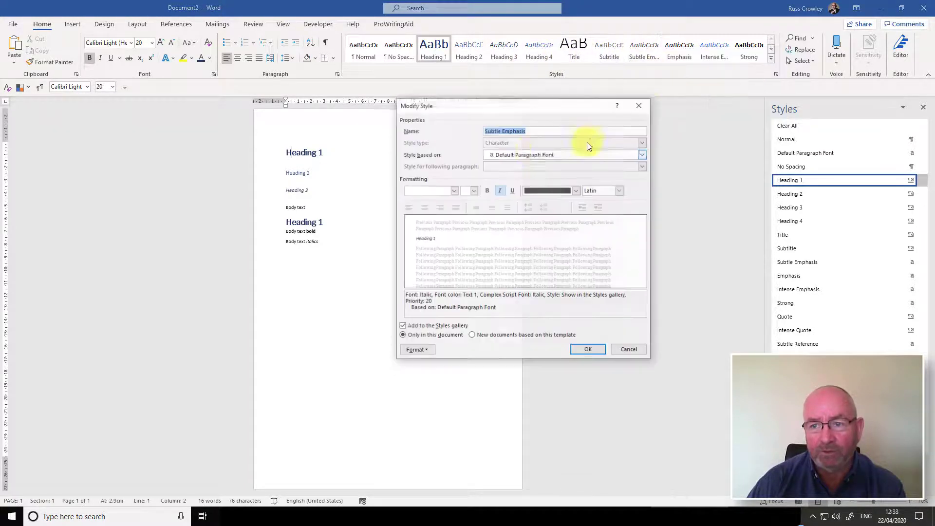
pyautogui.click(628, 351)
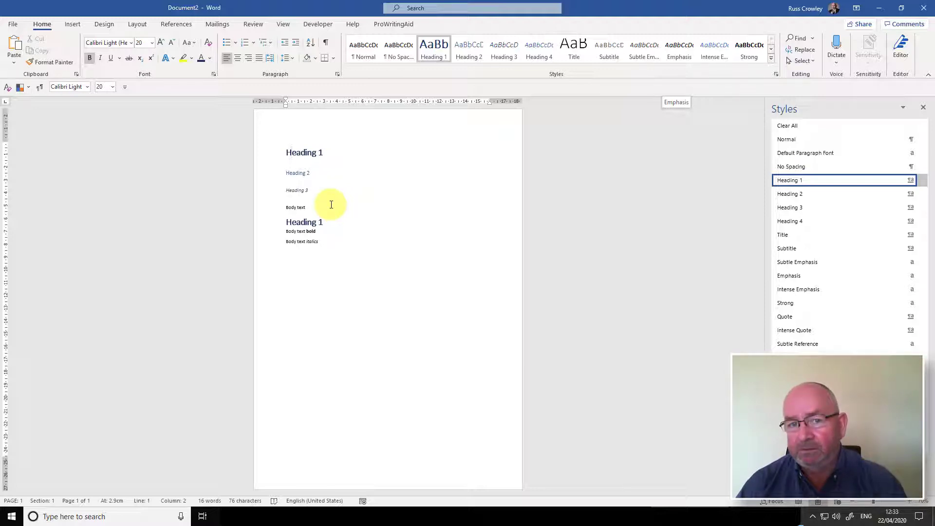
# - Open the Manage Styles dialog and move it clear of the document text
pyautogui.moveTo(326, 152)
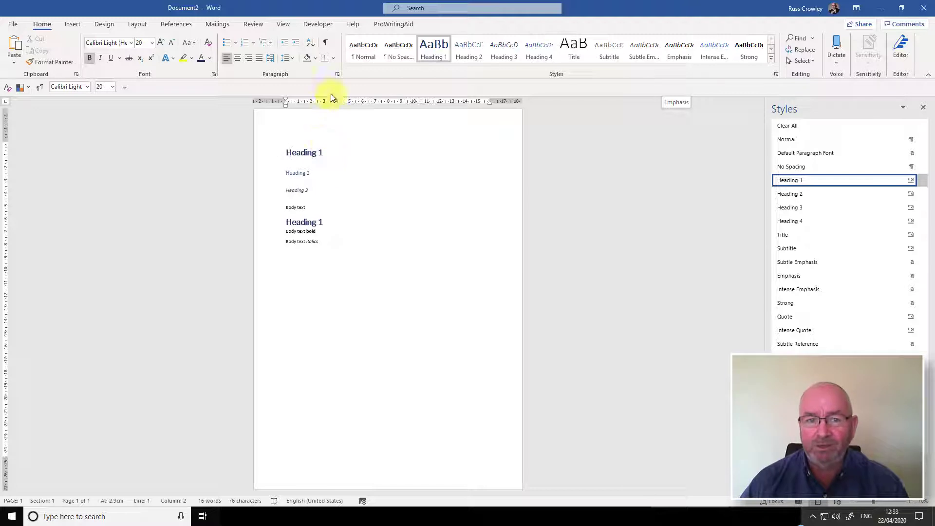
pyautogui.click(775, 74)
pyautogui.click(776, 73)
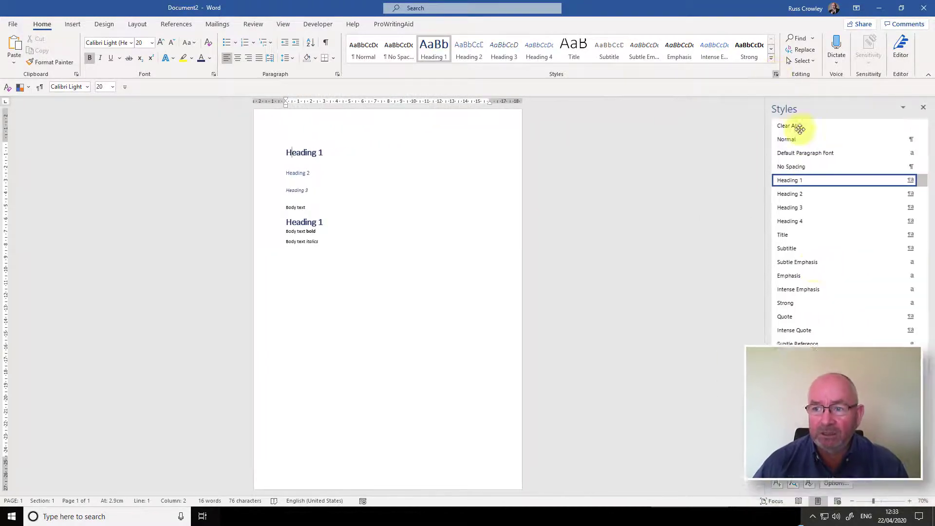
pyautogui.click(809, 483)
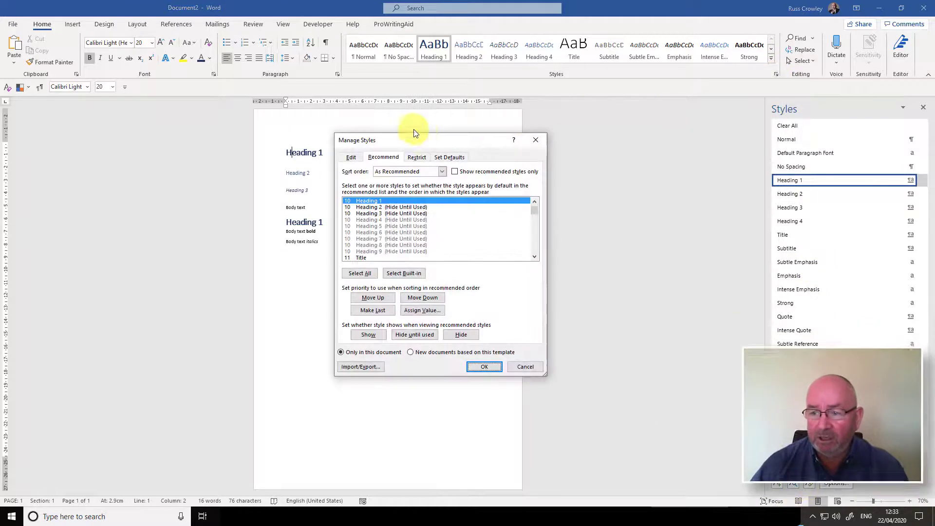
pyautogui.moveTo(396, 142); pyautogui.dragTo(577, 134)
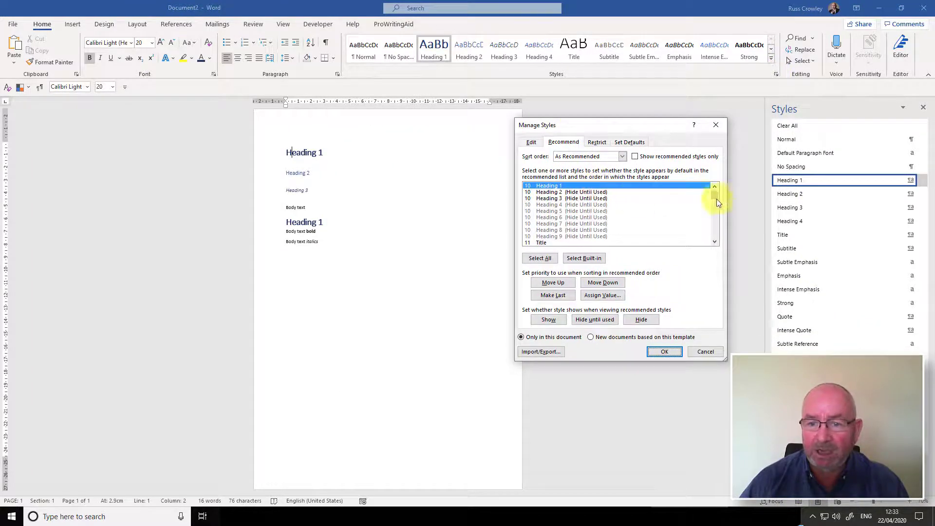
# - Sort the recommended styles list alphabetically and select the Body Text style
pyautogui.scroll(1, 716, 197)
pyautogui.click(597, 160)
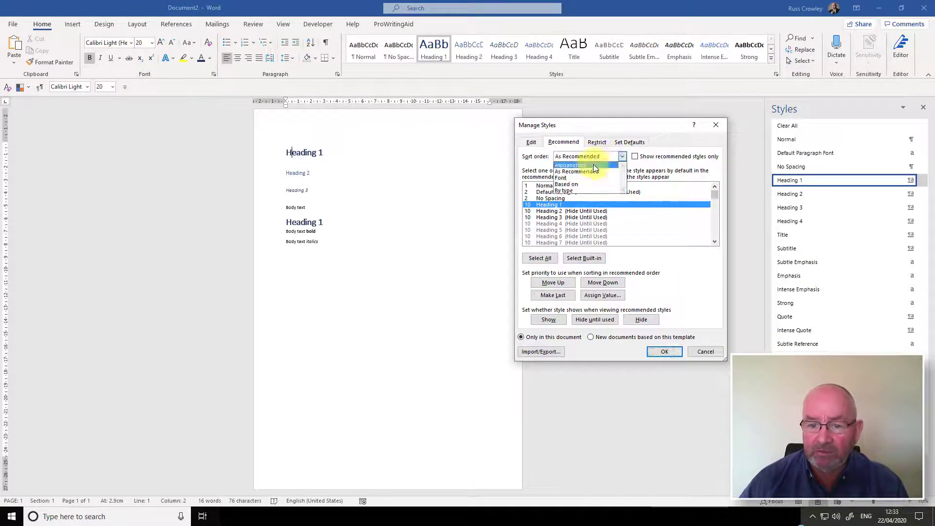
pyautogui.click(594, 165)
pyautogui.moveTo(715, 205); pyautogui.dragTo(717, 185)
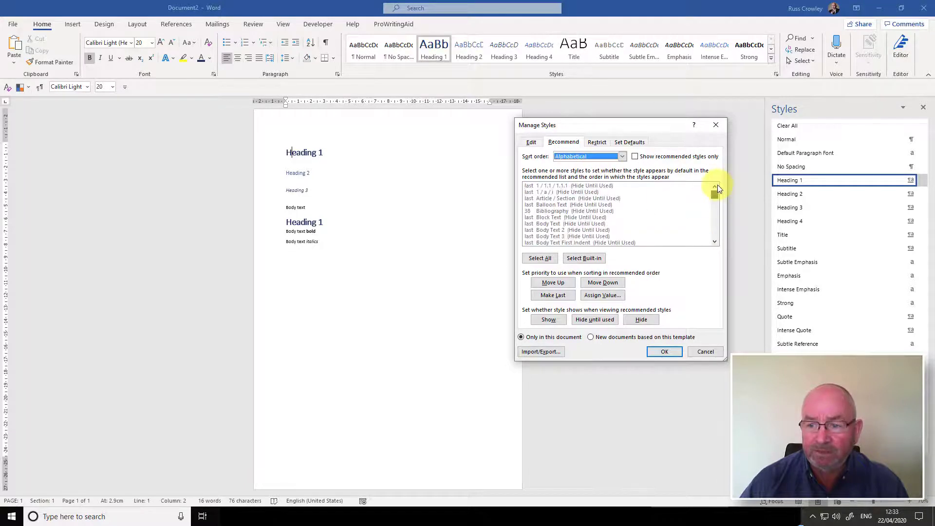
pyautogui.click(590, 211)
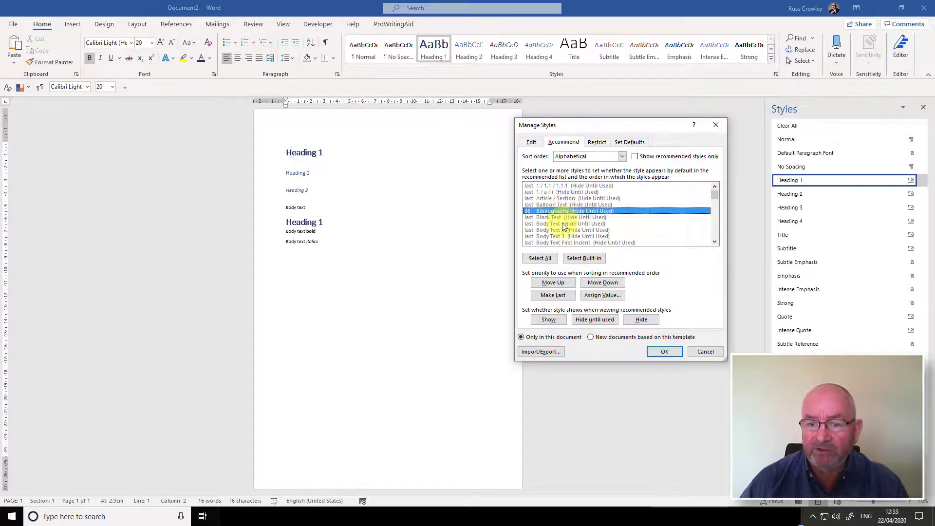
pyautogui.click(563, 224)
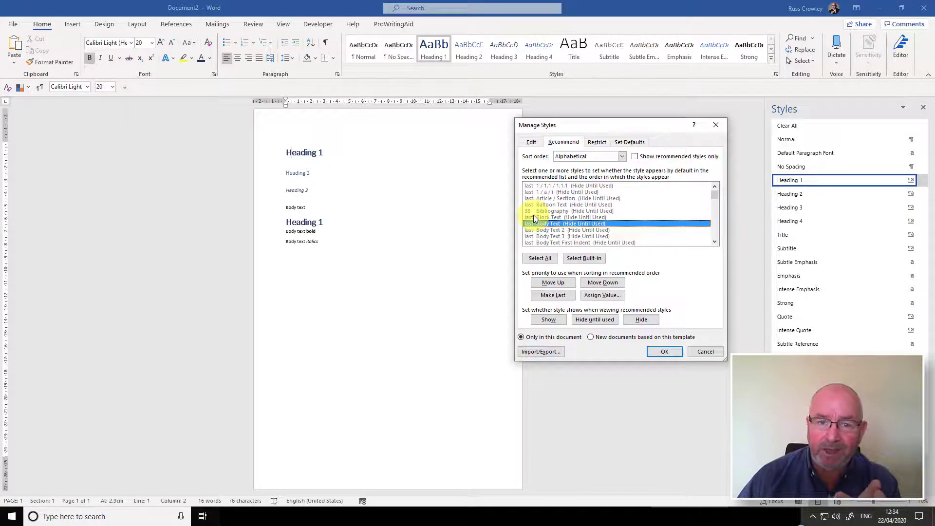
# - Set Body Text to show among the recommended styles with priority value 1 and apply the changes
pyautogui.click(551, 322)
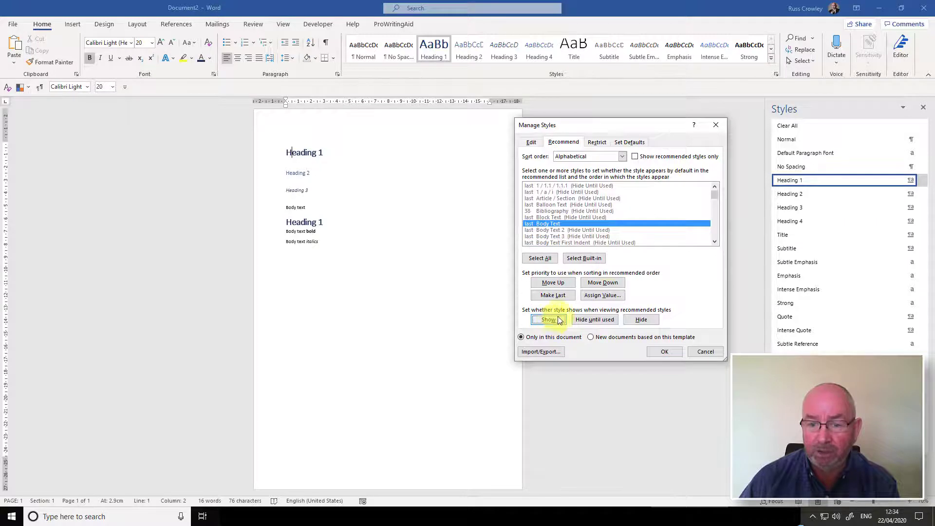
pyautogui.click(604, 294)
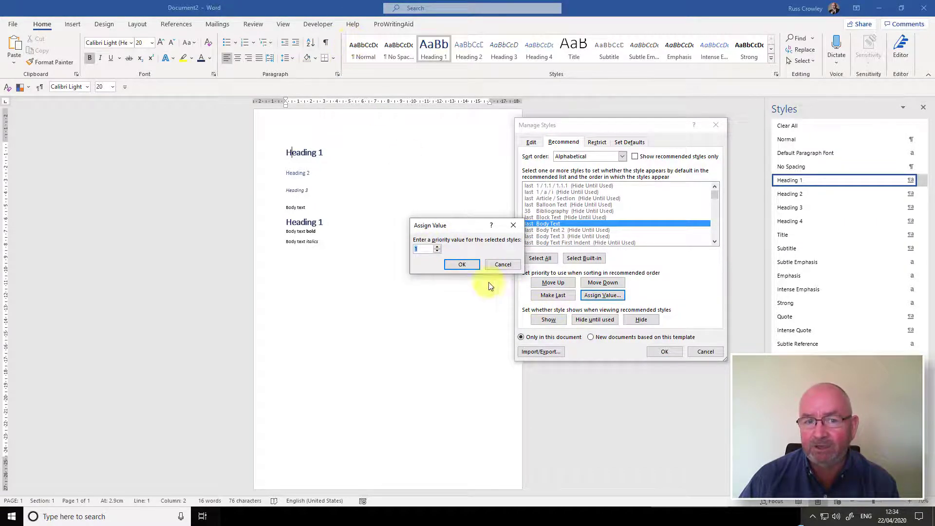
pyautogui.click(463, 265)
pyautogui.click(661, 352)
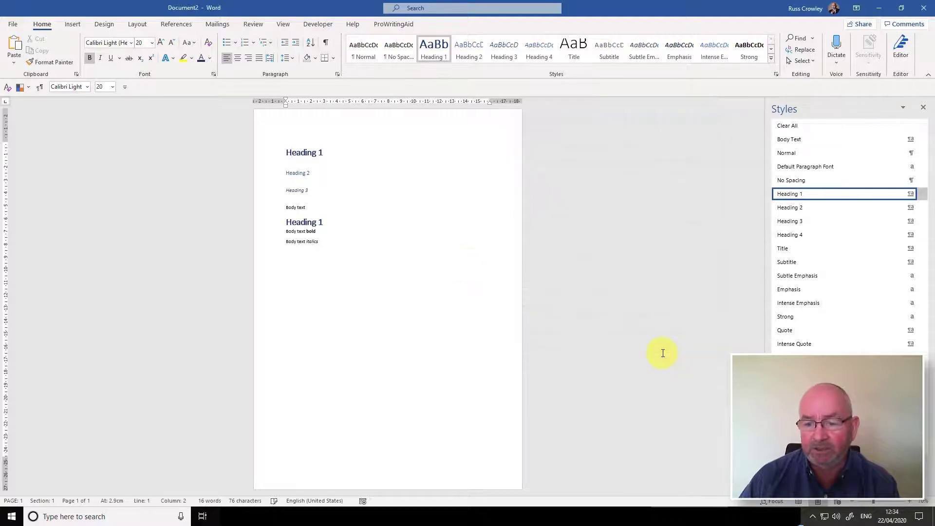
# - Add the Body Text style to the Style Gallery
pyautogui.moveTo(805, 138)
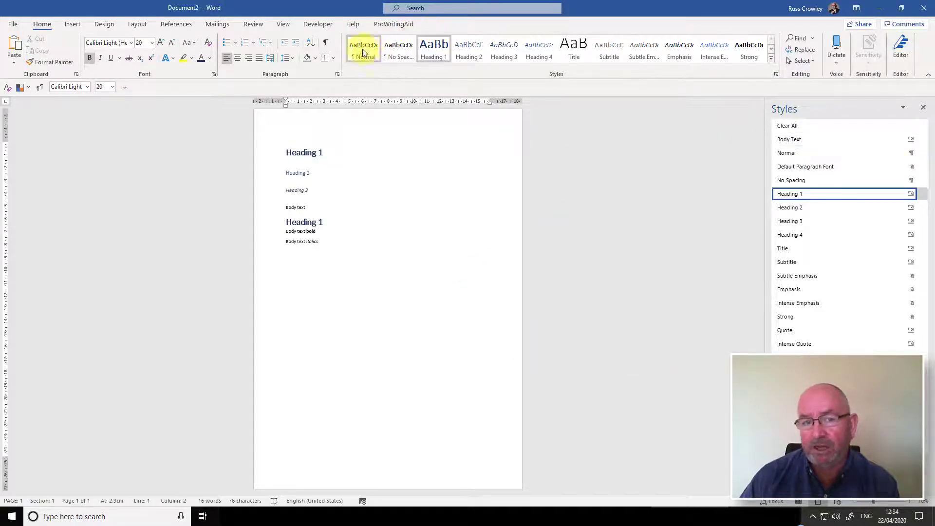
pyautogui.click(922, 143)
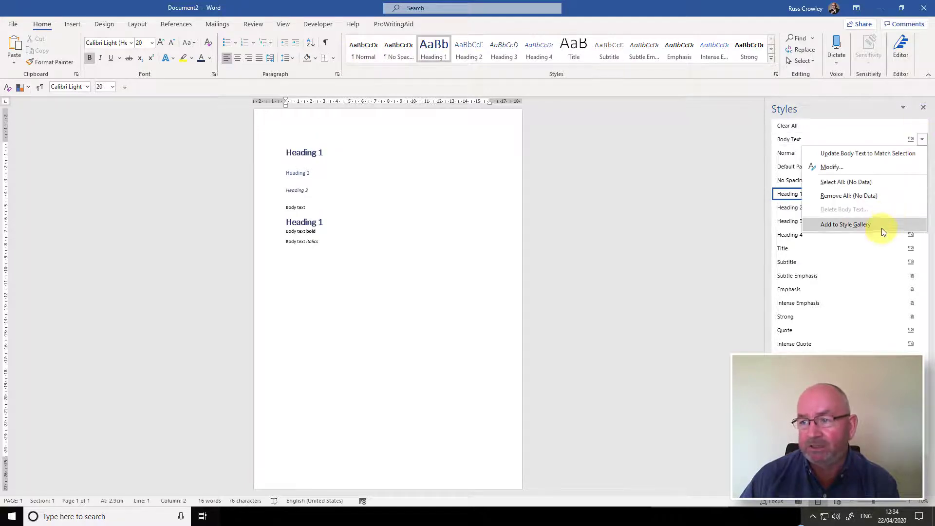
pyautogui.click(881, 229)
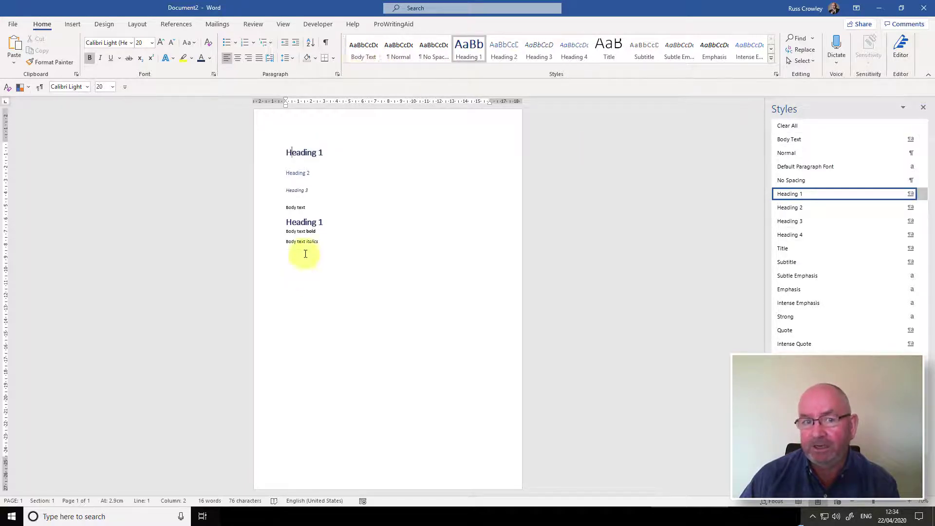
# - Check which style Body Text is based on and close its definition without changes
pyautogui.rightClick(364, 46)
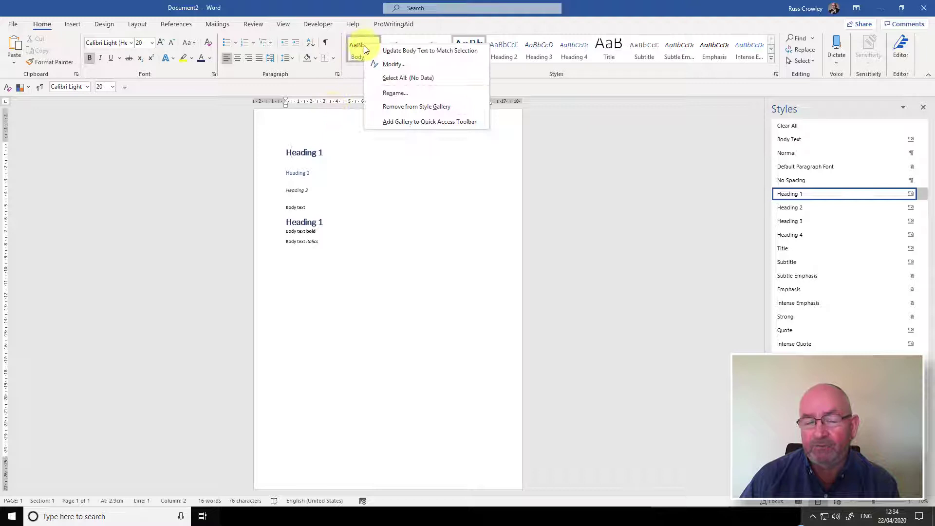
pyautogui.click(389, 66)
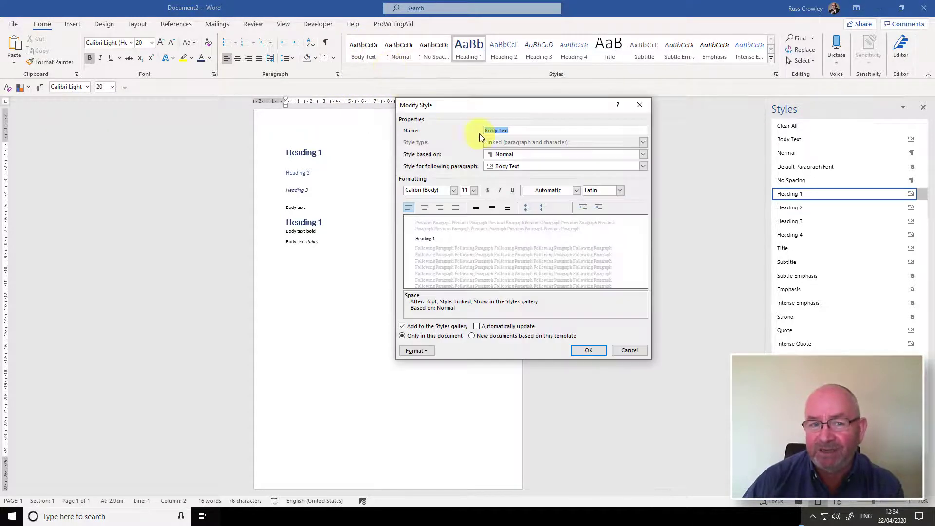
pyautogui.click(503, 153)
pyautogui.click(504, 154)
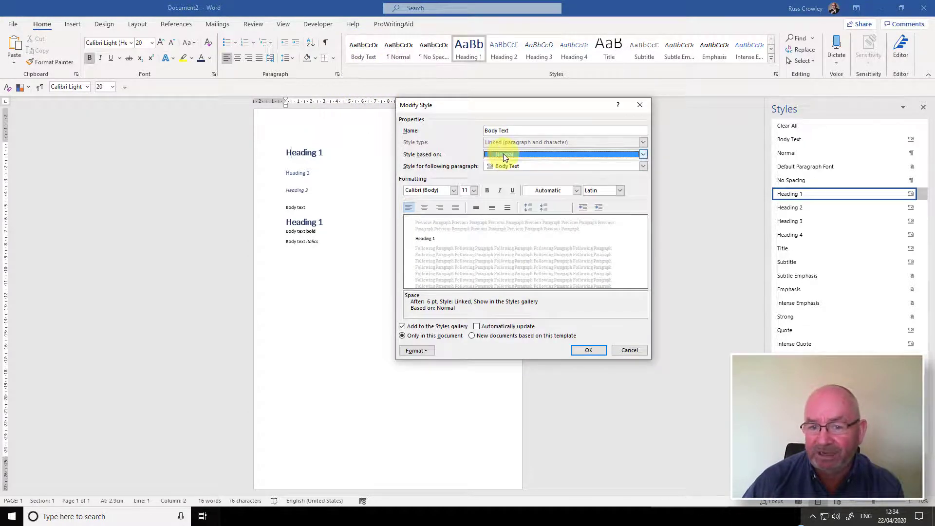
pyautogui.click(587, 350)
# - Apply the Body Text style to the plain, bold and italics body lines, opening the Apply Styles pane along the way
pyautogui.click(299, 207)
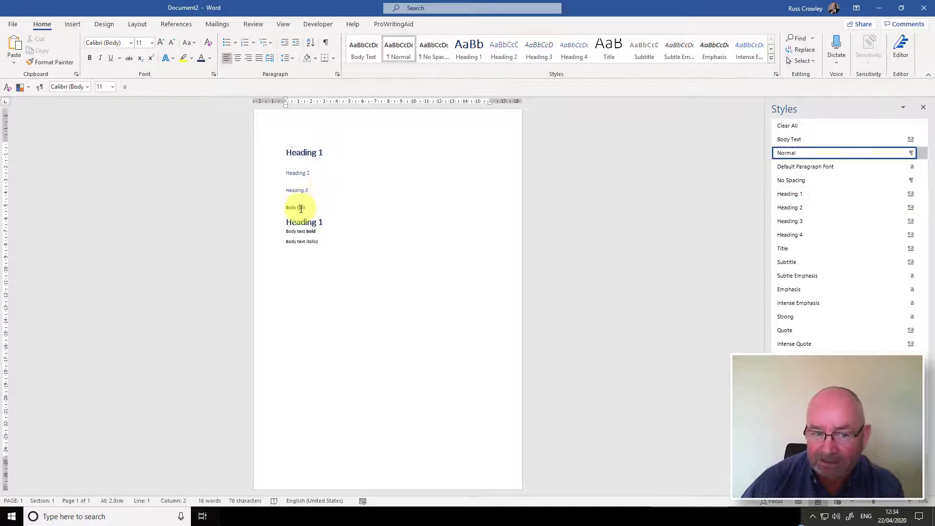
pyautogui.click(359, 57)
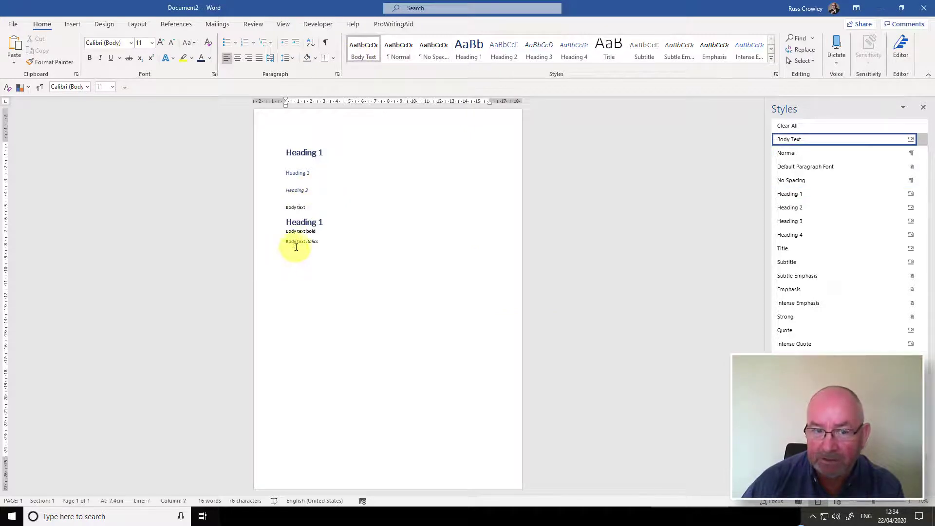
pyautogui.hotkey('ctrl', 'shift', 's')
pyautogui.click(770, 58)
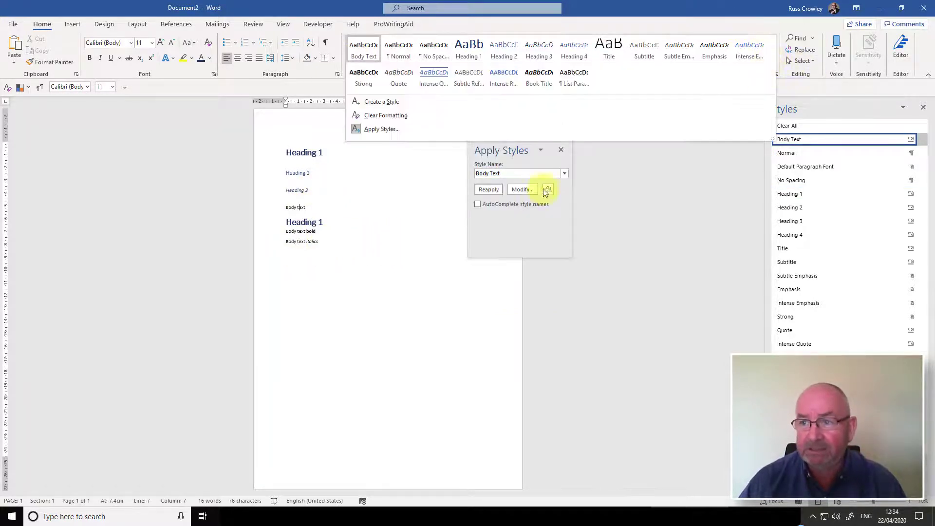
pyautogui.click(515, 160)
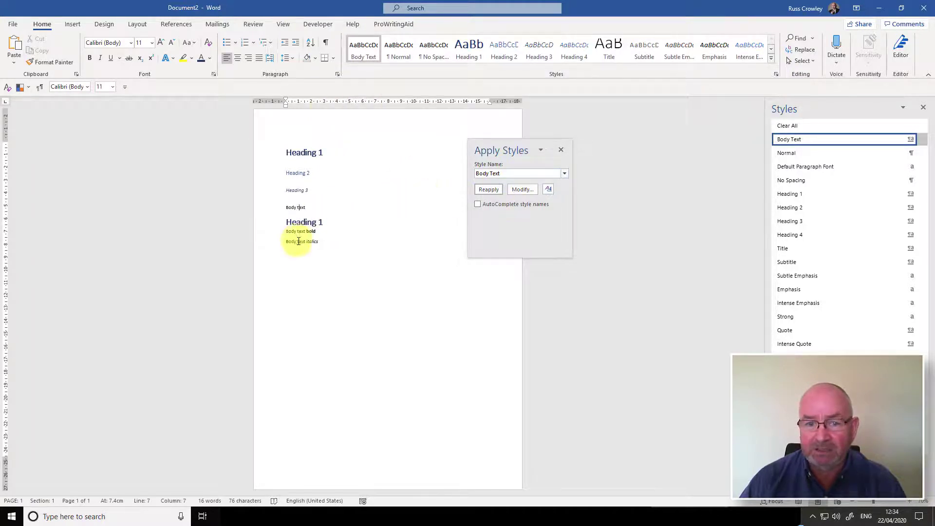
pyautogui.click(340, 232)
pyautogui.click(375, 42)
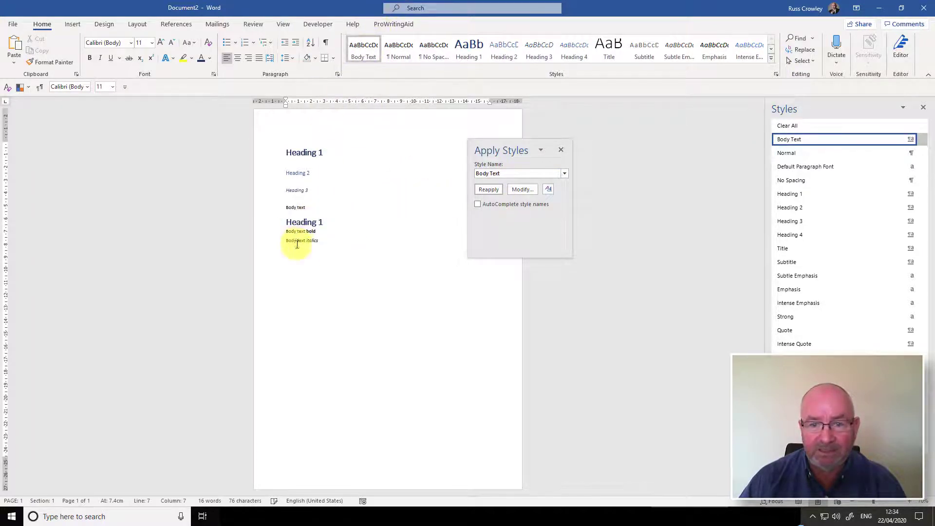
pyautogui.click(297, 245)
pyautogui.click(363, 46)
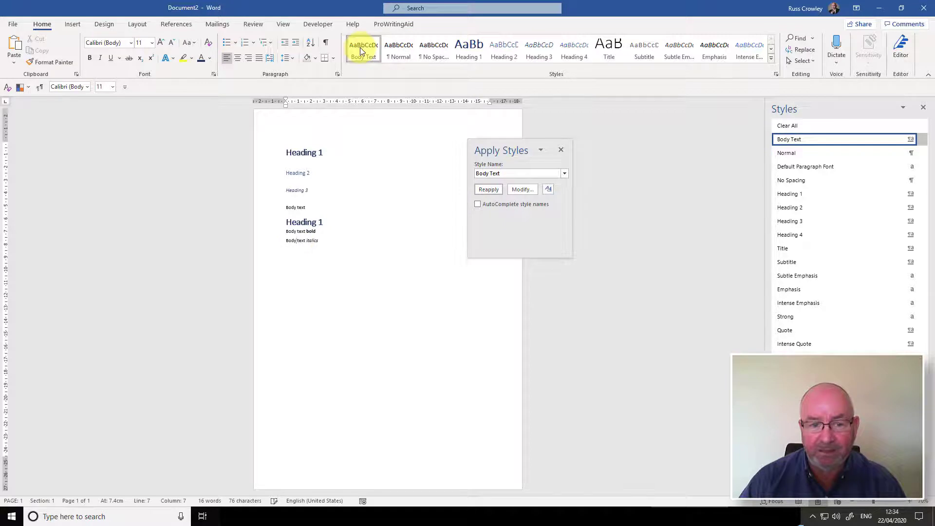
# - Select all remaining Normal paragraphs, display the formatting marks and apply the Body Text style to the selection
pyautogui.rightClick(399, 52)
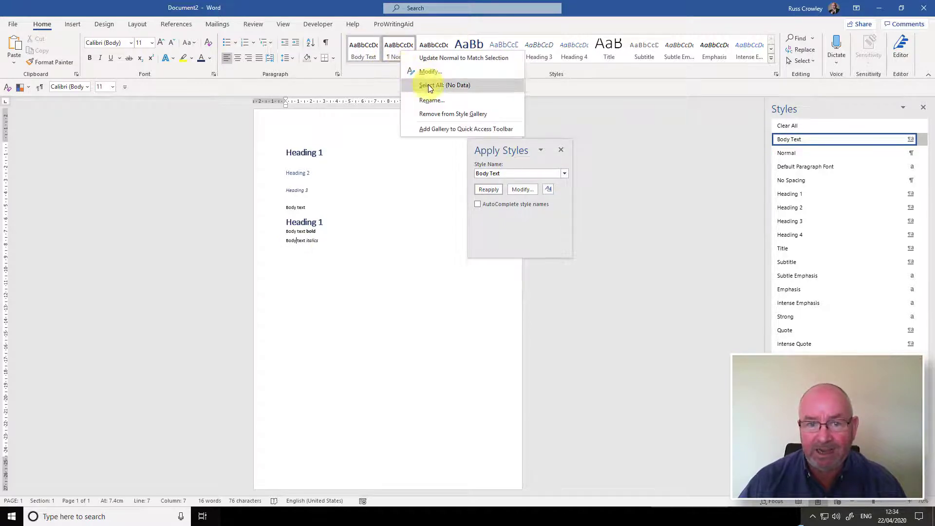
pyautogui.click(429, 86)
pyautogui.rightClick(402, 53)
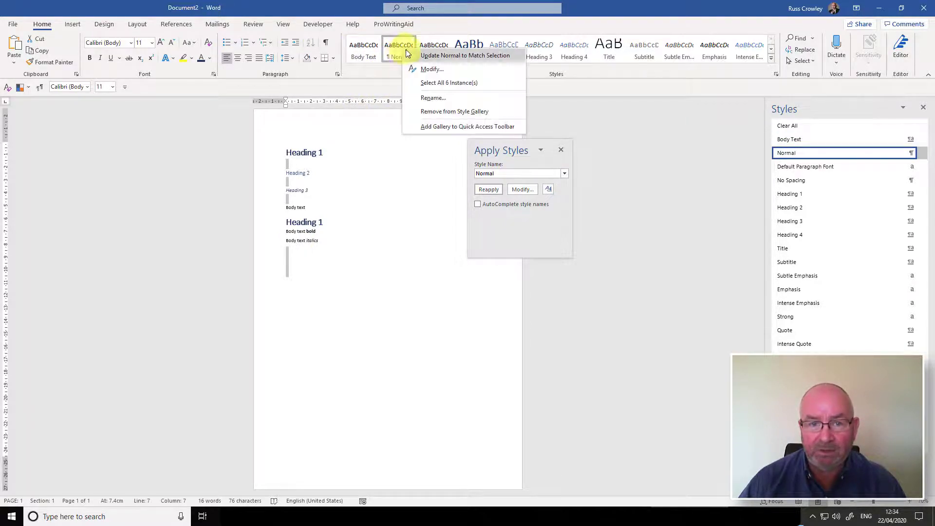
pyautogui.click(326, 44)
pyautogui.click(326, 44)
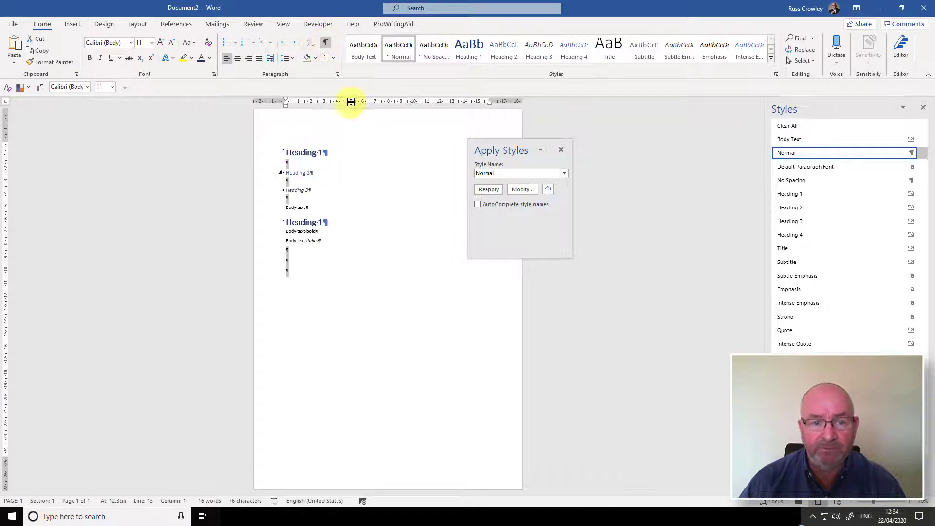
pyautogui.click(363, 51)
# - Check whether Normal is still used in the document, remove it from the Style Gallery and deselect the paragraphs
pyautogui.rightClick(403, 54)
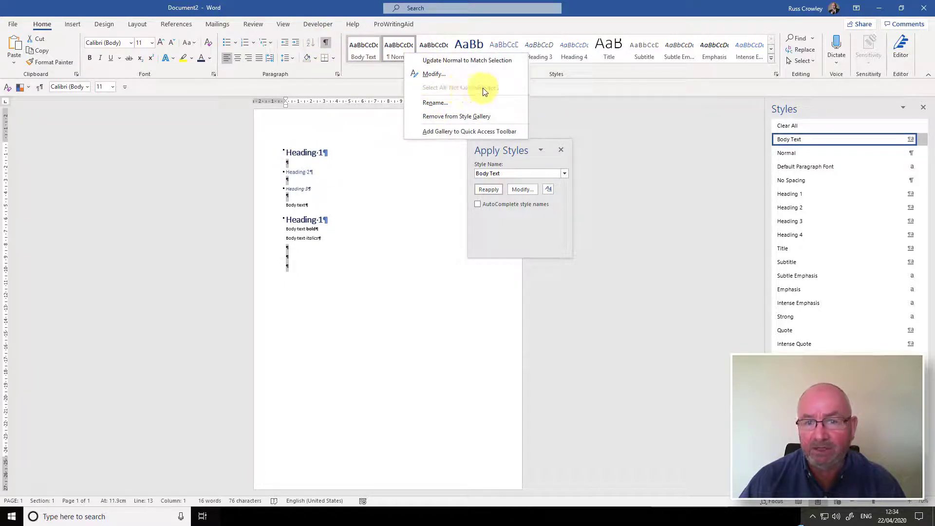
pyautogui.click(394, 196)
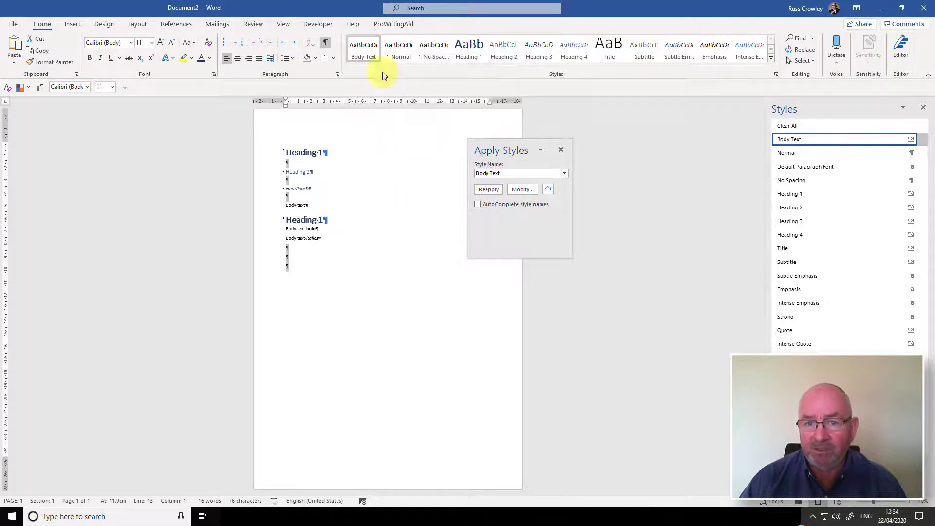
pyautogui.rightClick(397, 47)
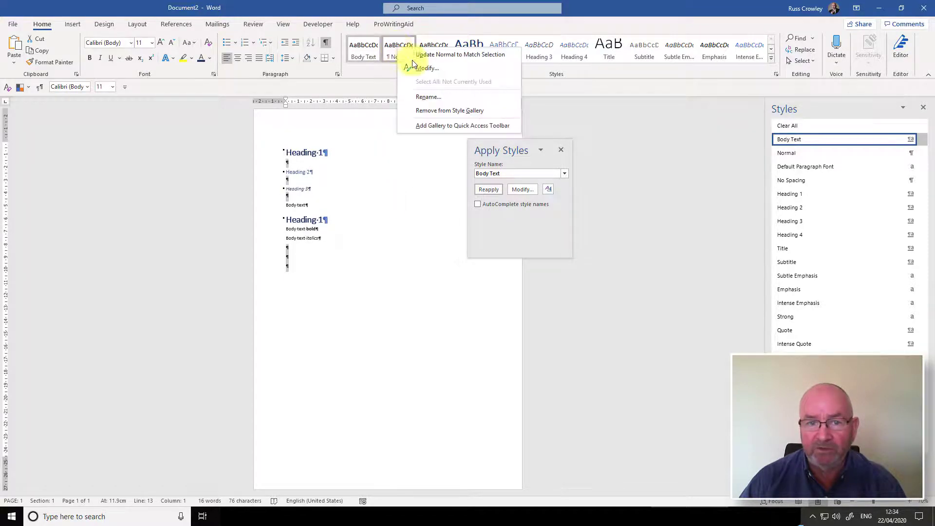
pyautogui.click(449, 108)
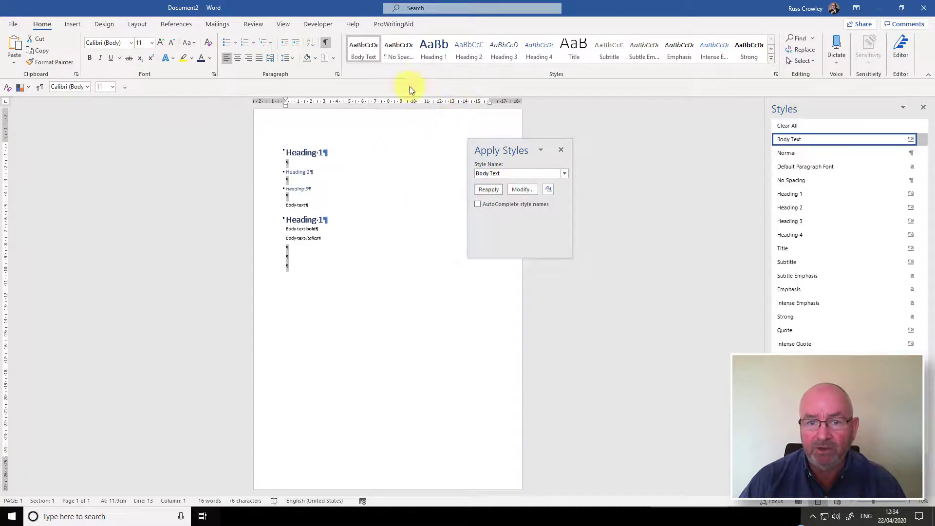
pyautogui.click(352, 167)
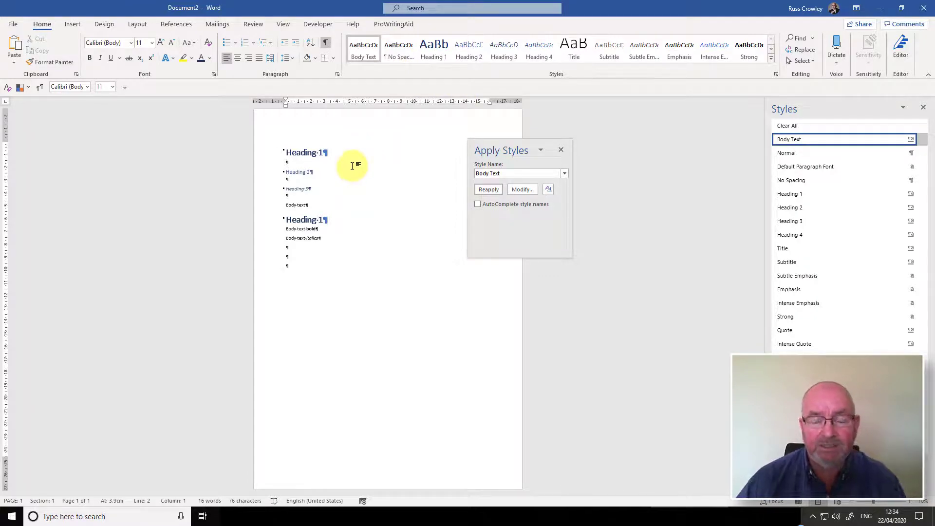